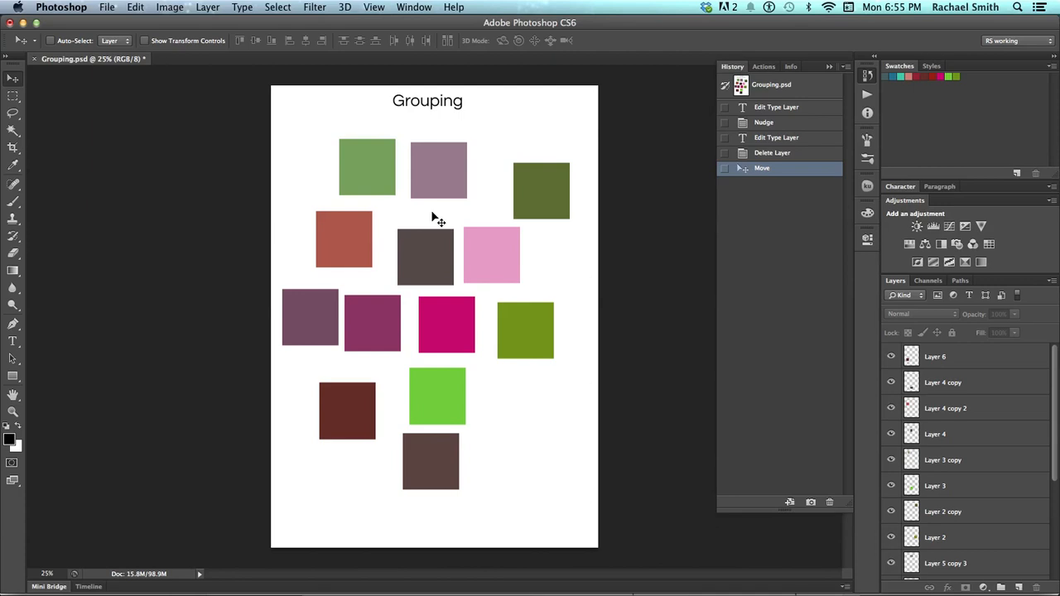
Move the mauve and terracotta squares up against the dark taupe square, and the magenta square closer to the plum square.
{"action": "left_click_drag", "start_coordinate": [430, 189], "coordinate": [416, 213]}
{"action": "left_click_drag", "start_coordinate": [342, 228], "coordinate": [364, 243]}
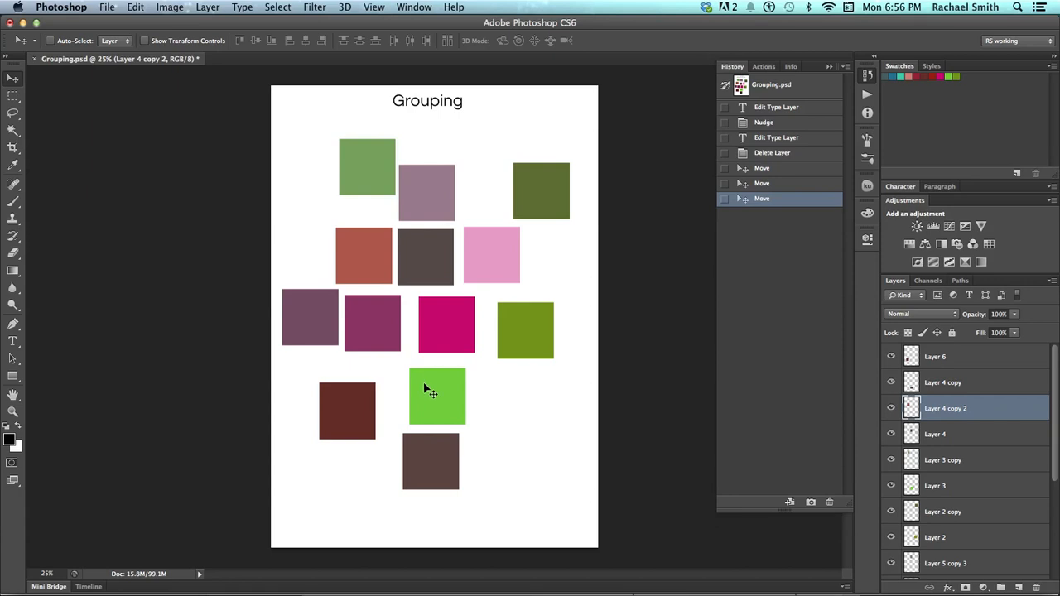
{"action": "left_click", "coordinate": [435, 333], "text": "super"}
{"action": "left_click_drag", "start_coordinate": [448, 332], "coordinate": [437, 331]}
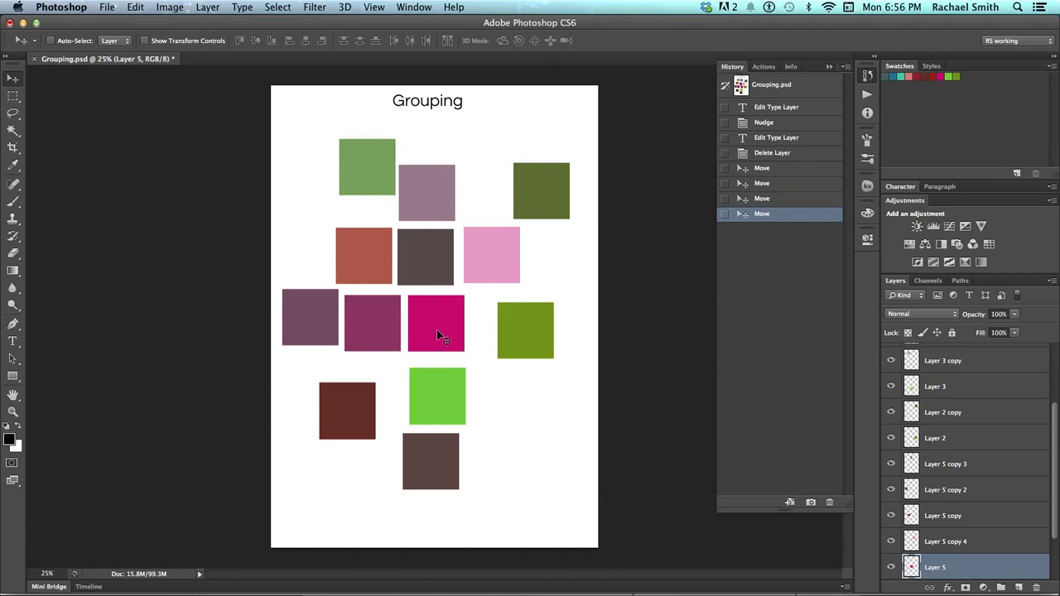
Cluster the soft green, mauve, terracotta, dark taupe and pink squares into an overlapping group at the page's upper left.
{"action": "left_click_drag", "start_coordinate": [358, 190], "coordinate": [322, 207]}
{"action": "left_click", "coordinate": [416, 203], "text": "super"}
{"action": "left_click_drag", "start_coordinate": [417, 203], "coordinate": [339, 238]}
{"action": "left_click_drag", "start_coordinate": [406, 243], "coordinate": [353, 223]}
{"action": "left_click_drag", "start_coordinate": [465, 253], "coordinate": [382, 246]}
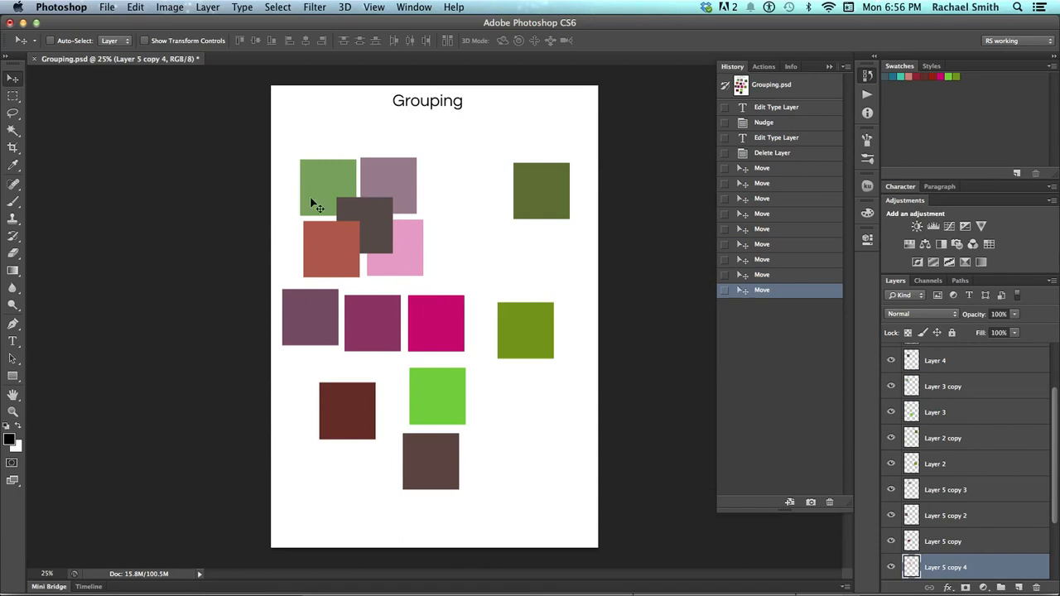
{"action": "left_click_drag", "start_coordinate": [444, 180], "coordinate": [285, 242]}
{"action": "left_click", "coordinate": [470, 247]}
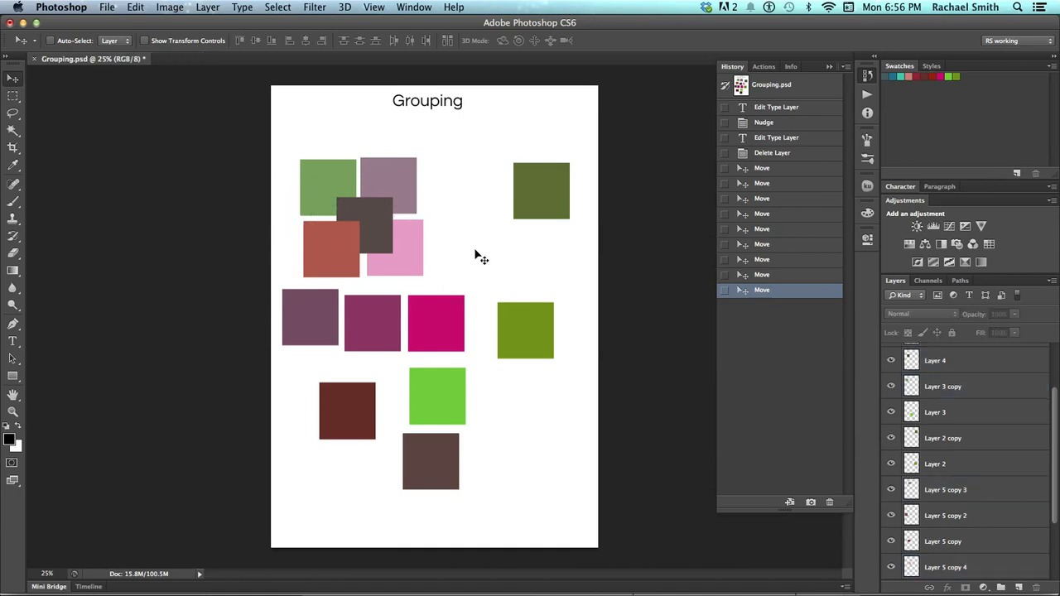
Add the dark olive square to the back of the upper group, with the plum and muted purple squares along its right edge.
{"action": "left_click_drag", "start_coordinate": [532, 206], "coordinate": [430, 237]}
{"action": "key", "text": "super+shift+bracketleft"}
{"action": "left_click_drag", "start_coordinate": [372, 315], "coordinate": [453, 185]}
{"action": "left_click_drag", "start_coordinate": [331, 308], "coordinate": [541, 487]}
{"action": "left_click_drag", "start_coordinate": [475, 442], "coordinate": [515, 493]}
Overlap the yellow-green, dark red and bright green squares as a second group lower down, setting the magenta and brown squares apart.
{"action": "left_click_drag", "start_coordinate": [543, 379], "coordinate": [346, 360]}
{"action": "left_click_drag", "start_coordinate": [390, 476], "coordinate": [388, 422]}
{"action": "left_click_drag", "start_coordinate": [477, 466], "coordinate": [409, 399]}
{"action": "left_click_drag", "start_coordinate": [477, 390], "coordinate": [540, 416]}
{"action": "left_click_drag", "start_coordinate": [457, 496], "coordinate": [446, 461]}
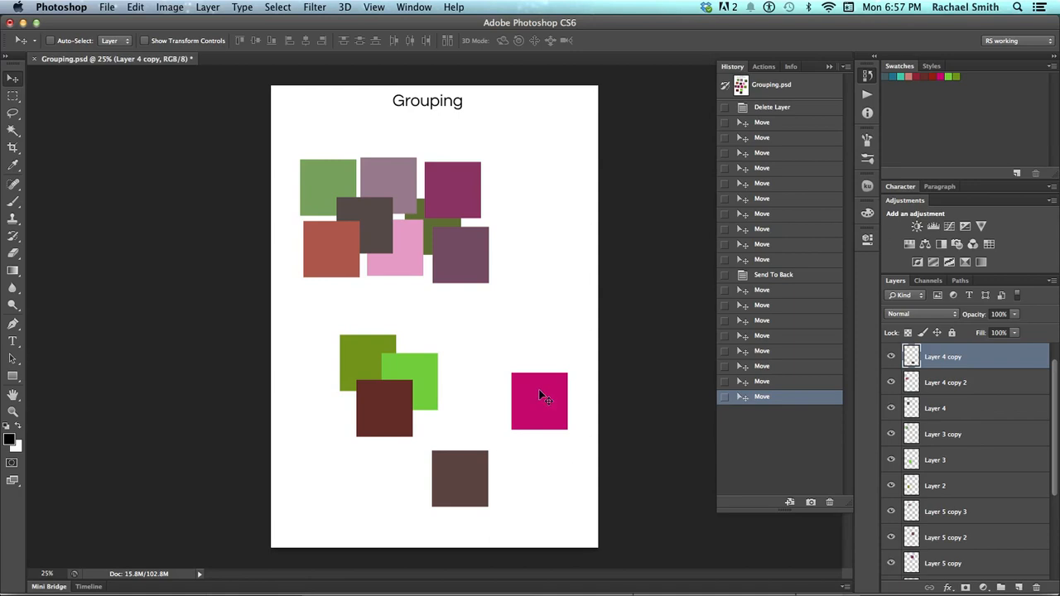
Take the muted purple square out of the upper group and respace the remaining squares of that group.
{"action": "left_click_drag", "start_coordinate": [472, 234], "coordinate": [502, 499]}
{"action": "left_click_drag", "start_coordinate": [414, 255], "coordinate": [428, 266]}
{"action": "left_click_drag", "start_coordinate": [382, 227], "coordinate": [392, 224]}
{"action": "left_click_drag", "start_coordinate": [355, 248], "coordinate": [367, 257]}
{"action": "left_click_drag", "start_coordinate": [452, 199], "coordinate": [451, 207]}
{"action": "mouse_move", "coordinate": [302, 186]}
{"action": "left_mouse_down"}
{"action": "mouse_move", "coordinate": [313, 196]}
{"action": "mouse_move", "coordinate": [302, 195]}
{"action": "left_mouse_up"}
{"action": "left_click_drag", "start_coordinate": [355, 252], "coordinate": [357, 253]}
{"action": "left_click_drag", "start_coordinate": [501, 202], "coordinate": [315, 261]}
{"action": "left_click_drag", "start_coordinate": [412, 272], "coordinate": [399, 251]}
Tuck the brown and muted purple squares into the lower group and leave the magenta square alone at the page's lower right.
{"action": "left_click_drag", "start_coordinate": [326, 349], "coordinate": [423, 421]}
{"action": "mouse_move", "coordinate": [406, 381]}
{"action": "left_mouse_down"}
{"action": "mouse_move", "coordinate": [423, 350]}
{"action": "mouse_move", "coordinate": [403, 361]}
{"action": "left_mouse_up"}
{"action": "left_click_drag", "start_coordinate": [547, 406], "coordinate": [555, 435]}
{"action": "left_click_drag", "start_coordinate": [478, 498], "coordinate": [450, 396]}
{"action": "left_click_drag", "start_coordinate": [489, 517], "coordinate": [403, 336]}
{"action": "left_click_drag", "start_coordinate": [297, 303], "coordinate": [426, 392]}
Respace the upper group, placing the plum square at its upper right corner beside the mauve square.
{"action": "left_click_drag", "start_coordinate": [341, 227], "coordinate": [410, 176]}
{"action": "left_click_drag", "start_coordinate": [434, 219], "coordinate": [416, 220]}
{"action": "left_click_drag", "start_coordinate": [433, 170], "coordinate": [460, 176]}
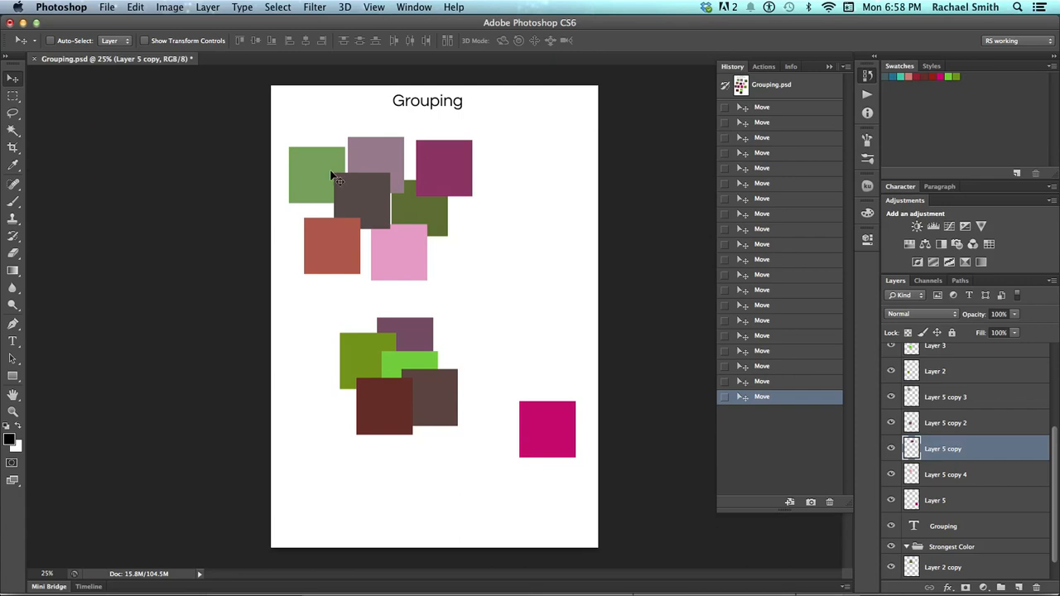
Shift the muted purple square slightly right behind the bright green one, and the isolated magenta square down and left.
{"action": "left_click_drag", "start_coordinate": [410, 337], "coordinate": [416, 336]}
{"action": "left_click_drag", "start_coordinate": [538, 429], "coordinate": [518, 451]}
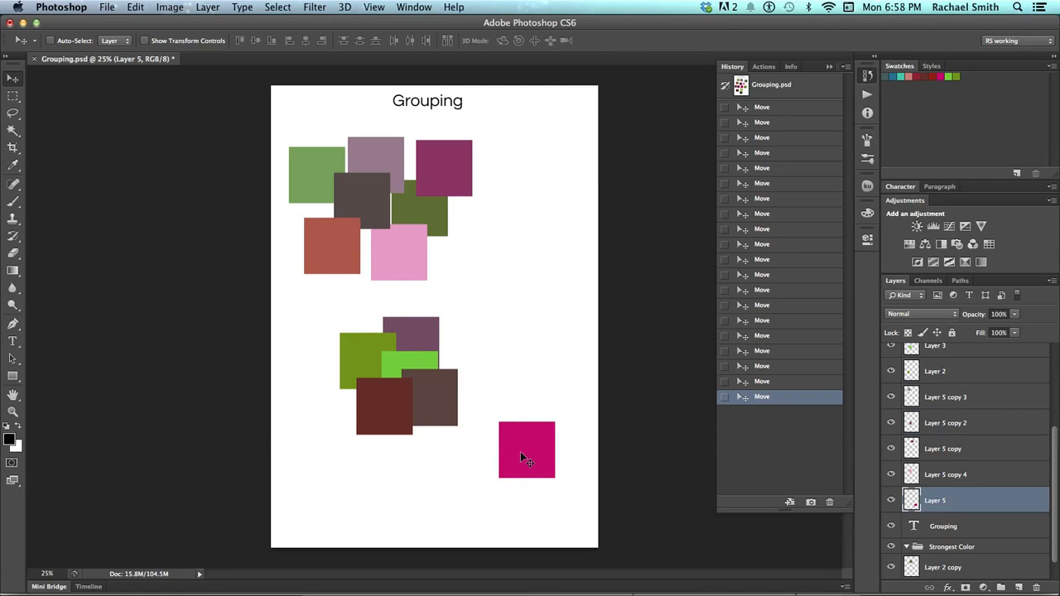
{"action": "left_click_drag", "start_coordinate": [432, 336], "coordinate": [439, 346]}
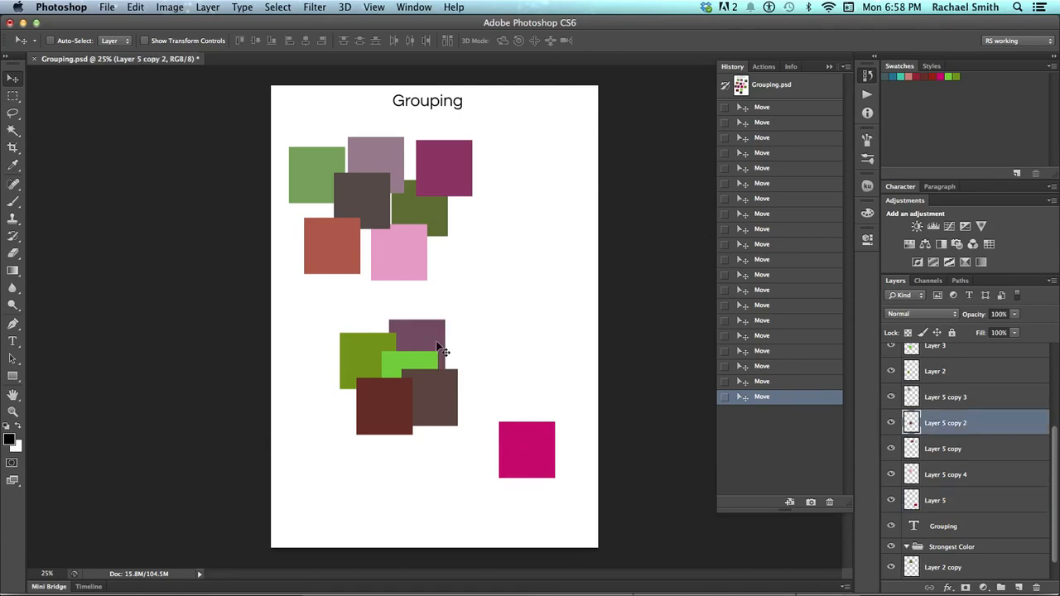
Move the five-square group to the right side of the page below the large group, and the magenta square to the lower left.
{"action": "left_click_drag", "start_coordinate": [343, 305], "coordinate": [543, 319]}
{"action": "left_click_drag", "start_coordinate": [530, 436], "coordinate": [398, 441]}
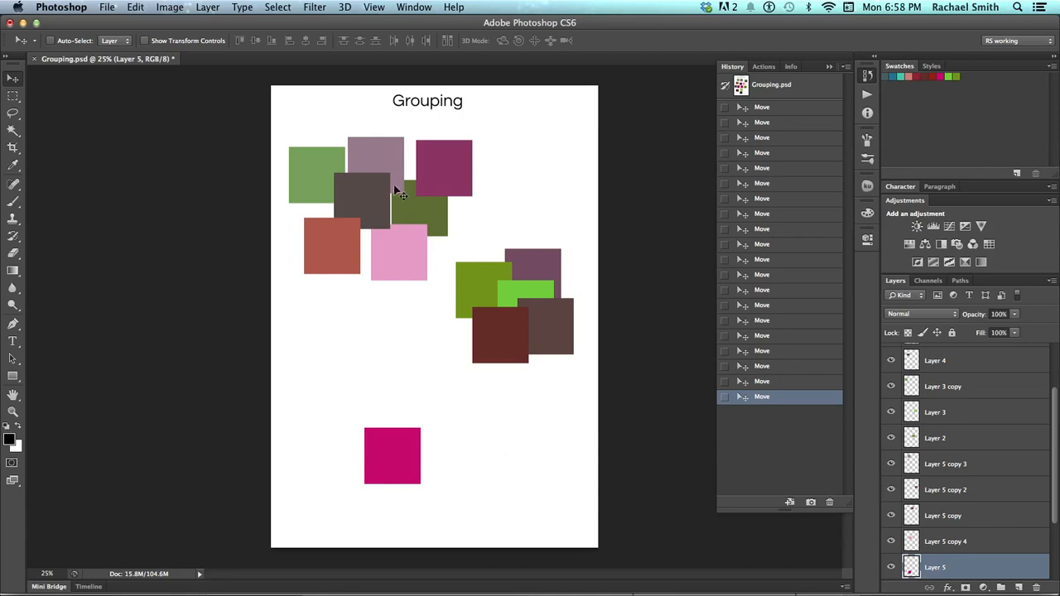
{"action": "left_click_drag", "start_coordinate": [398, 454], "coordinate": [389, 430]}
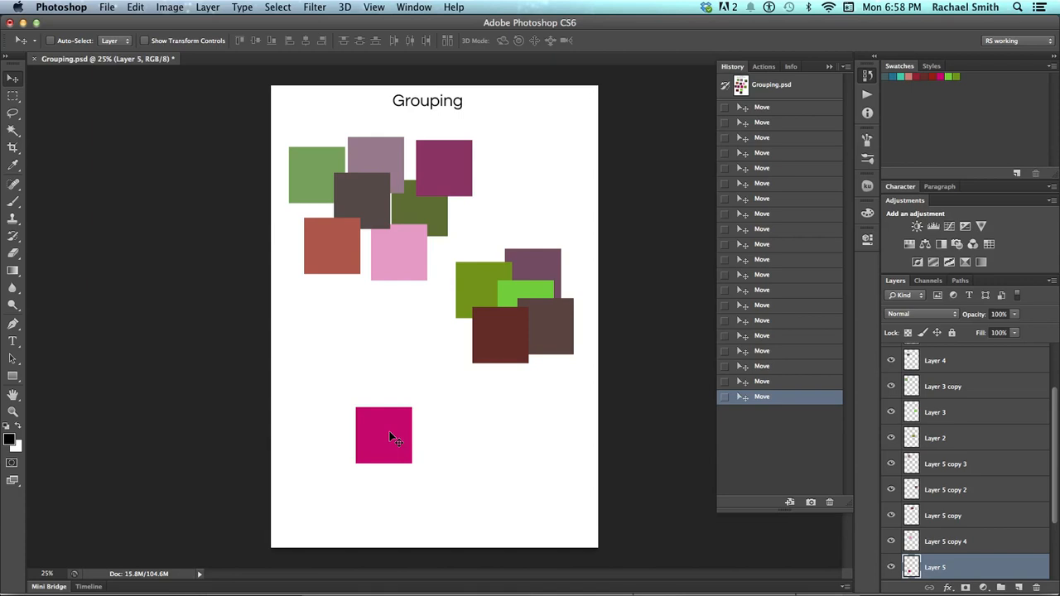
Fine-tune the magenta square slightly down and left, and nudge the plum square closer to the mauve one.
{"action": "key", "text": "z"}
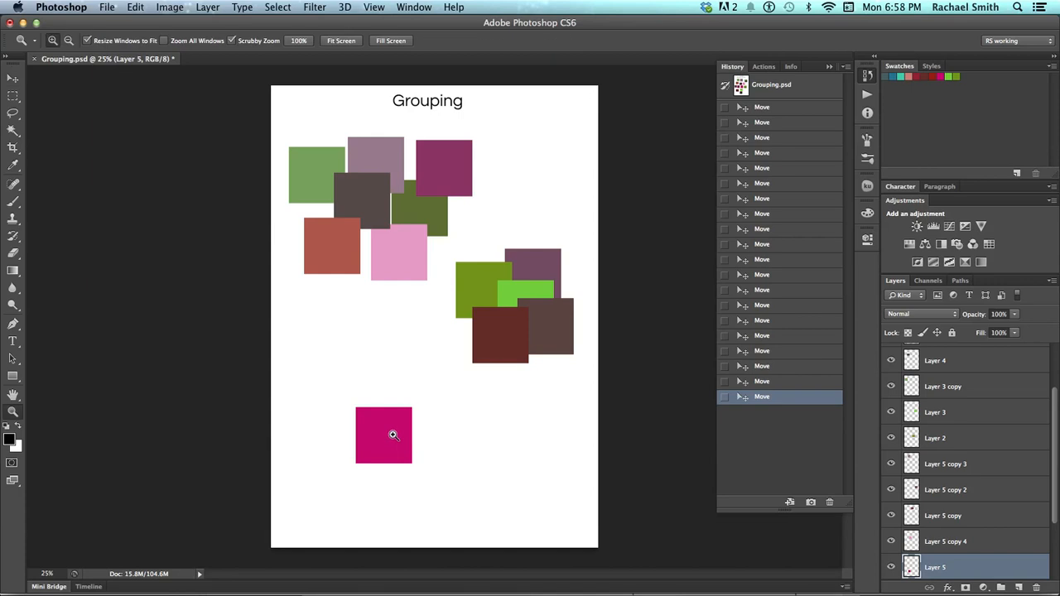
{"action": "left_click", "coordinate": [390, 436]}
{"action": "key", "text": "v"}
{"action": "left_click_drag", "start_coordinate": [400, 396], "coordinate": [383, 422]}
{"action": "key", "text": "z"}
{"action": "left_click", "coordinate": [402, 380], "text": "alt"}
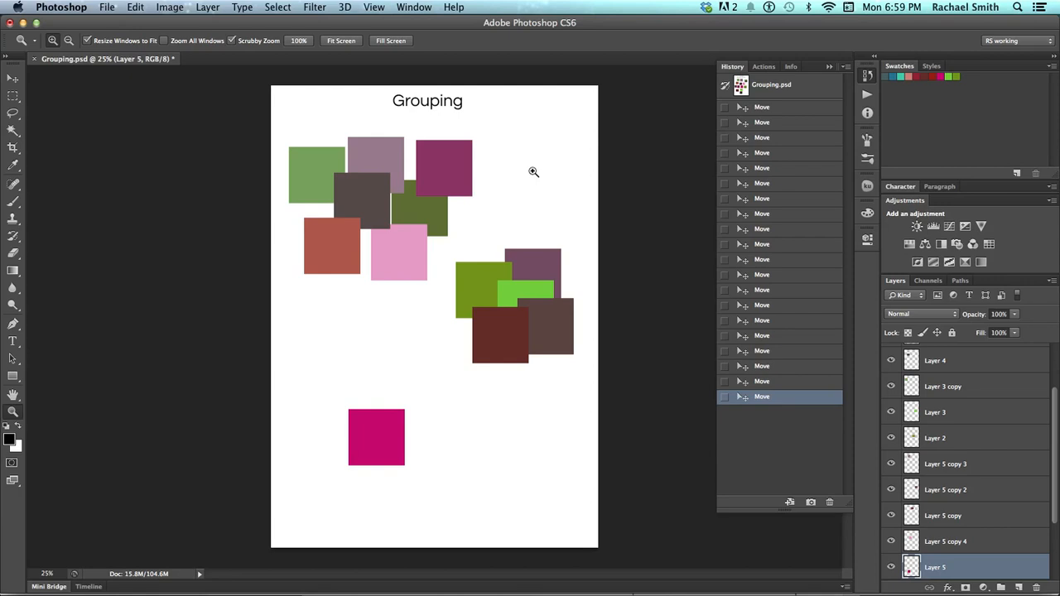
{"action": "key", "text": "v"}
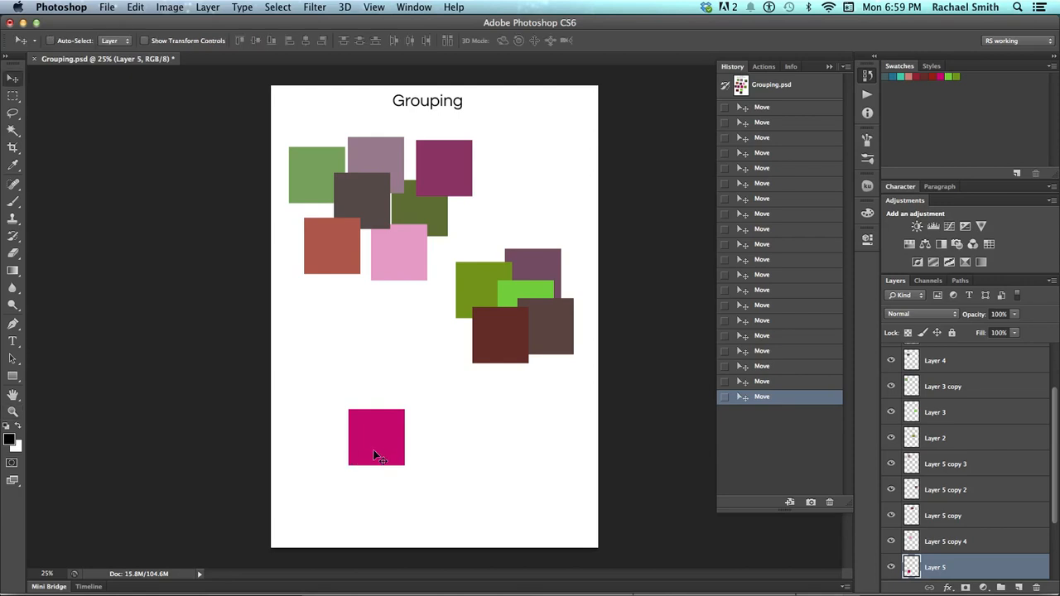
{"action": "left_click_drag", "start_coordinate": [370, 442], "coordinate": [365, 451]}
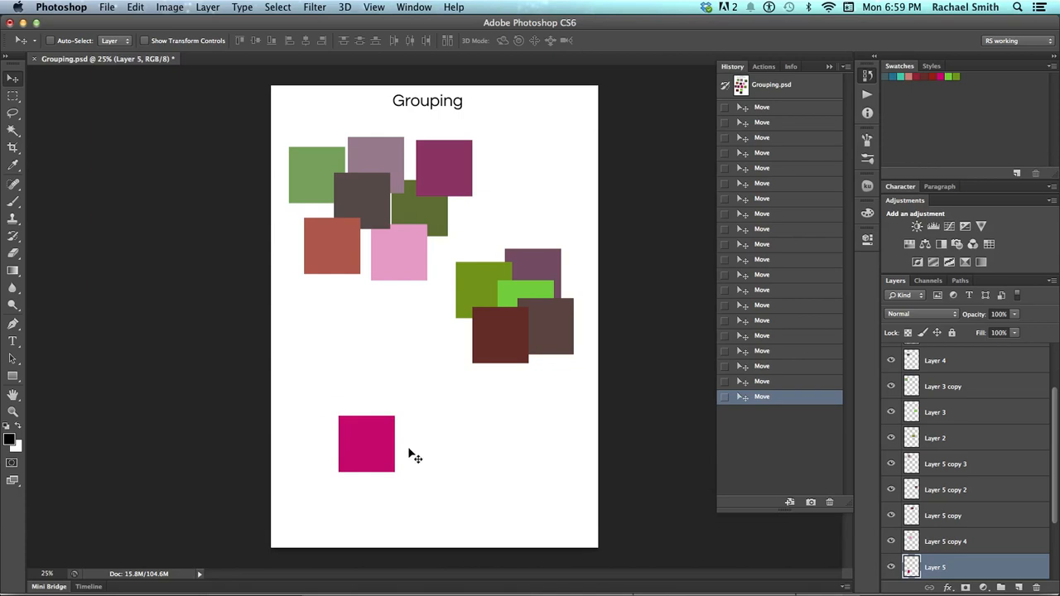
{"action": "left_click_drag", "start_coordinate": [499, 232], "coordinate": [523, 314]}
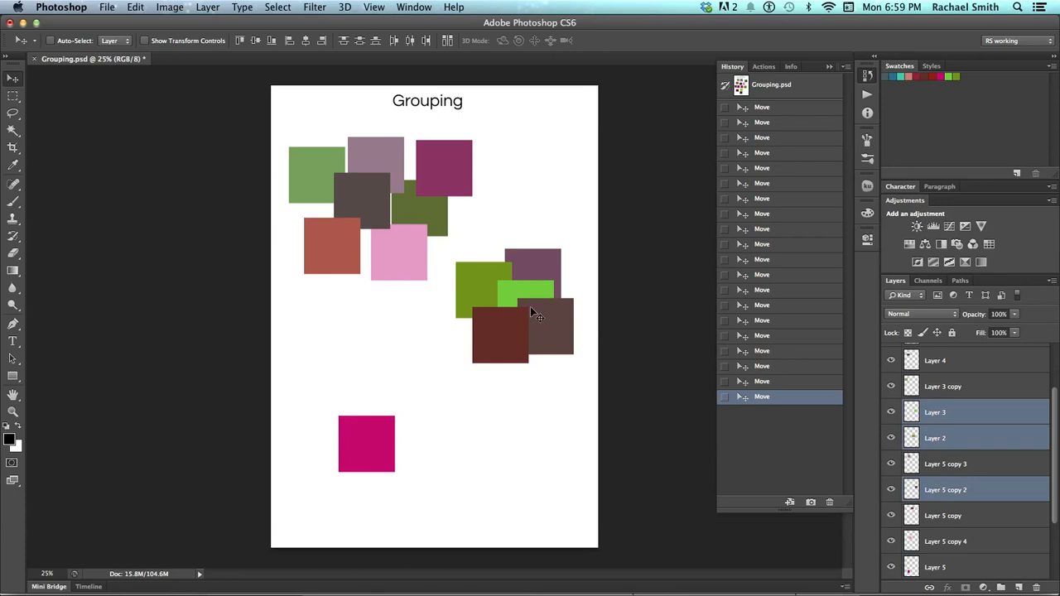
{"action": "left_click_drag", "start_coordinate": [457, 169], "coordinate": [448, 165]}
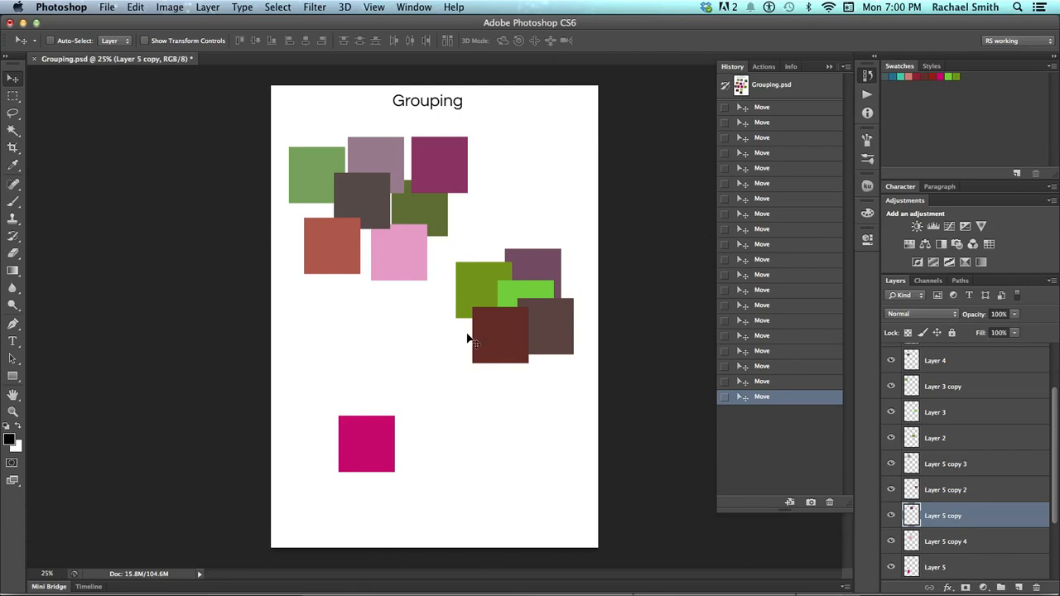
Mirror the layout: large group at the page's upper right, five-square group at the left, magenta square near the lower centre.
{"action": "left_click_drag", "start_coordinate": [474, 247], "coordinate": [356, 355]}
{"action": "left_click_drag", "start_coordinate": [459, 255], "coordinate": [313, 166]}
{"action": "left_click_drag", "start_coordinate": [385, 198], "coordinate": [489, 200]}
{"action": "left_click_drag", "start_coordinate": [383, 453], "coordinate": [409, 474]}
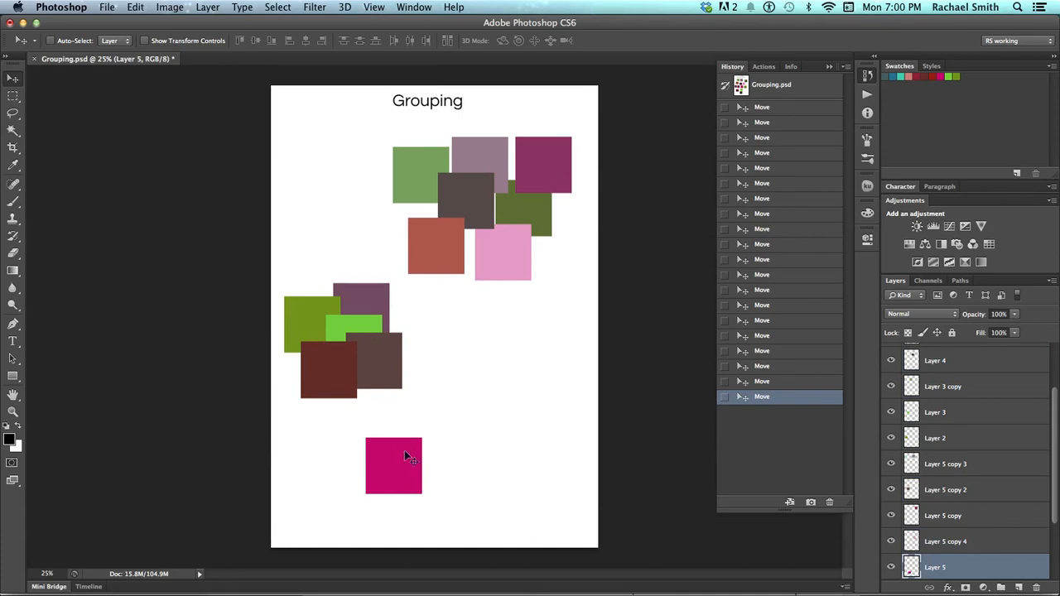
Reverse the group order: magenta square at the page's upper right, five-square group in the middle, large group at the lower left.
{"action": "left_click_drag", "start_coordinate": [394, 464], "coordinate": [522, 335]}
{"action": "left_click_drag", "start_coordinate": [386, 140], "coordinate": [401, 492]}
{"action": "left_click_drag", "start_coordinate": [412, 249], "coordinate": [325, 349]}
{"action": "left_click_drag", "start_coordinate": [325, 349], "coordinate": [391, 293]}
{"action": "left_click_drag", "start_coordinate": [501, 342], "coordinate": [502, 172]}
{"action": "left_click_drag", "start_coordinate": [377, 235], "coordinate": [462, 298]}
{"action": "left_click_drag", "start_coordinate": [284, 362], "coordinate": [425, 503]}
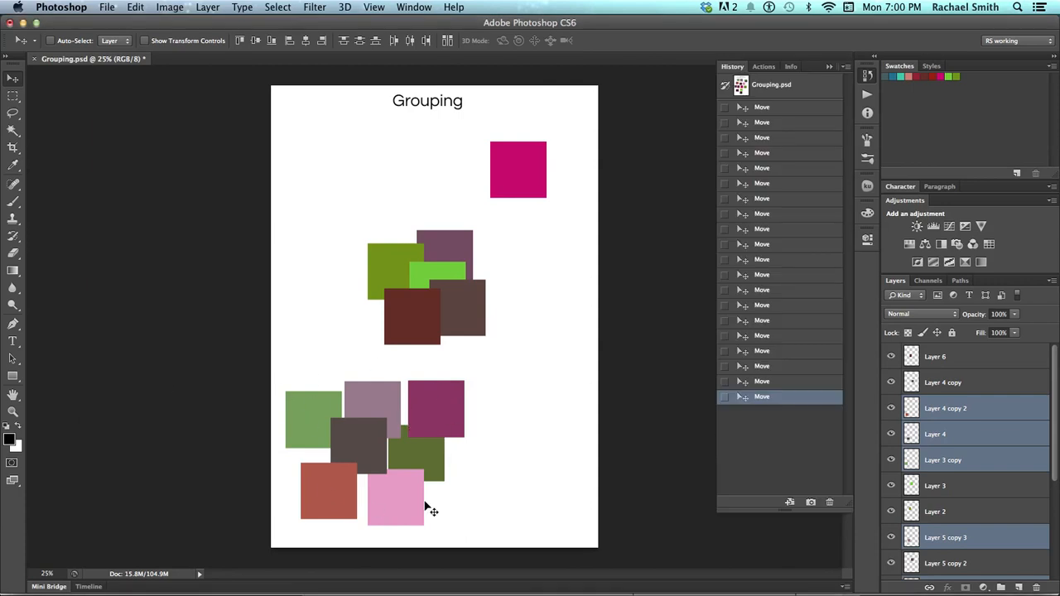
Nudge the magenta square slightly right, and shift all the squares together a little up and to the right on the page.
{"action": "left_click", "coordinate": [526, 169], "text": "ctrl"}
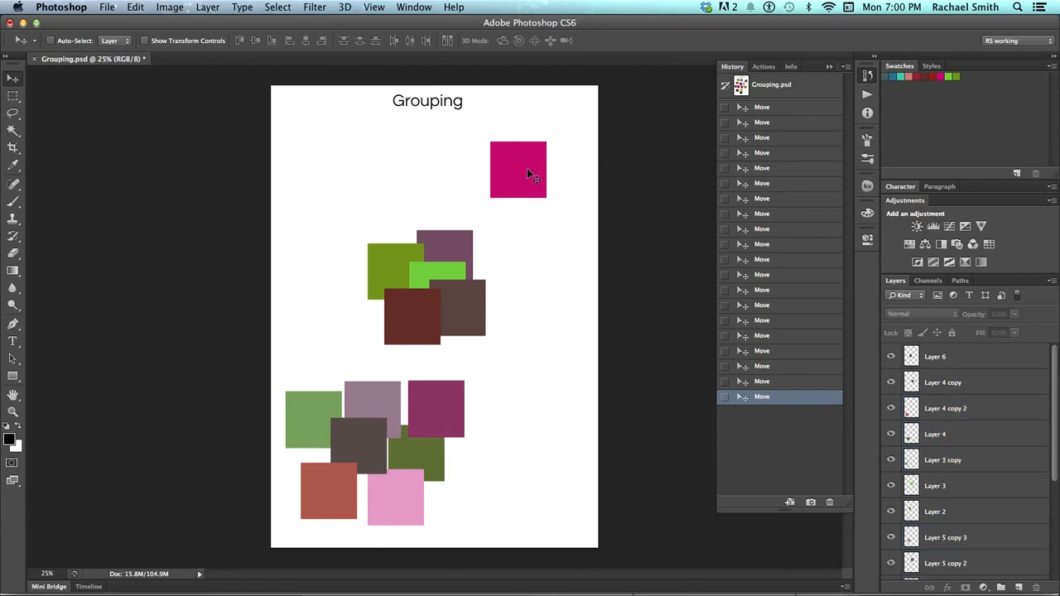
{"action": "left_click_drag", "start_coordinate": [527, 168], "coordinate": [530, 167]}
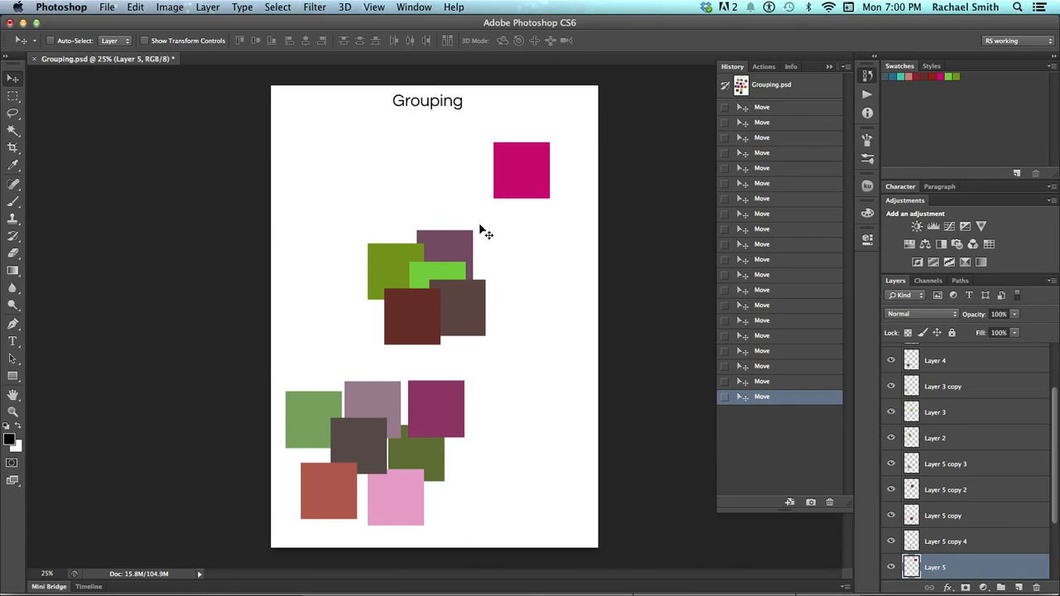
{"action": "left_click_drag", "start_coordinate": [298, 158], "coordinate": [527, 504]}
{"action": "left_click_drag", "start_coordinate": [454, 478], "coordinate": [462, 471]}
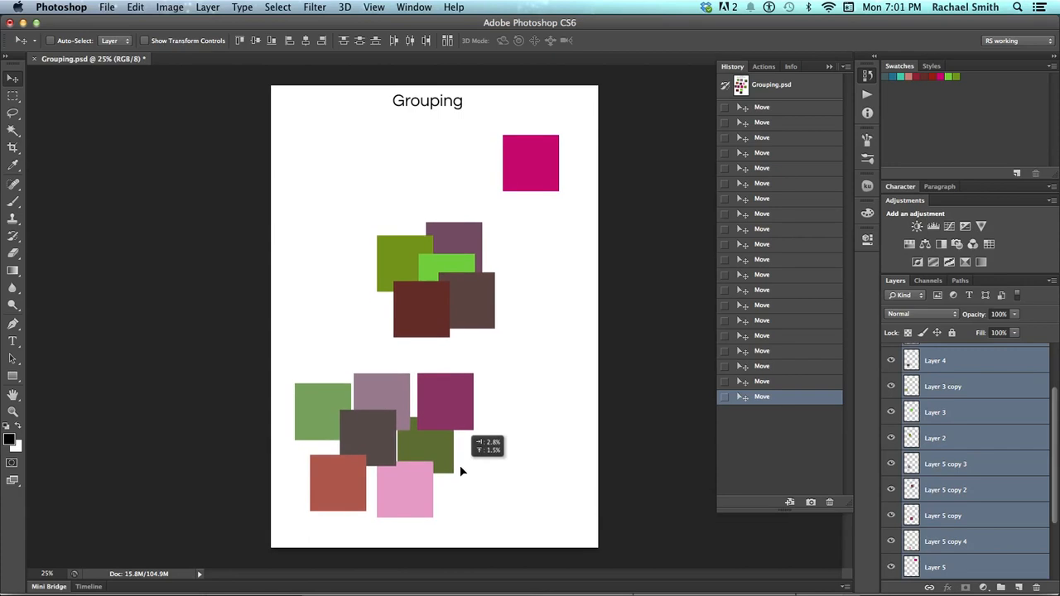
{"action": "left_click", "coordinate": [560, 456], "text": "ctrl"}
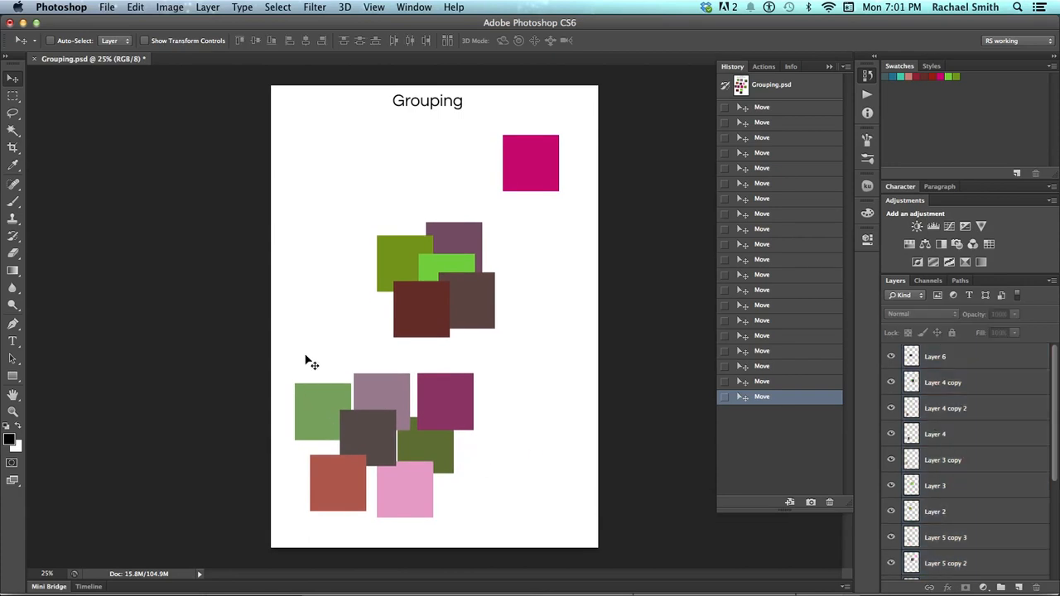
Fine-tune the middle five-square group's position between the magenta square and the large lower group, ending slightly further left.
{"action": "left_click_drag", "start_coordinate": [284, 373], "coordinate": [487, 524]}
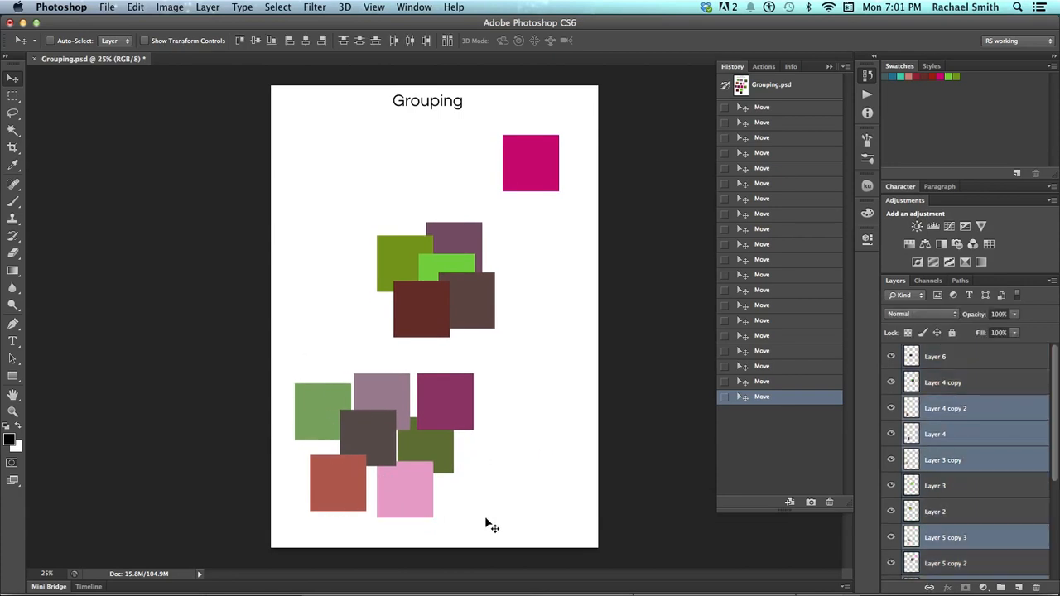
{"action": "left_click", "coordinate": [532, 257], "text": "ctrl"}
{"action": "left_click_drag", "start_coordinate": [490, 152], "coordinate": [563, 199]}
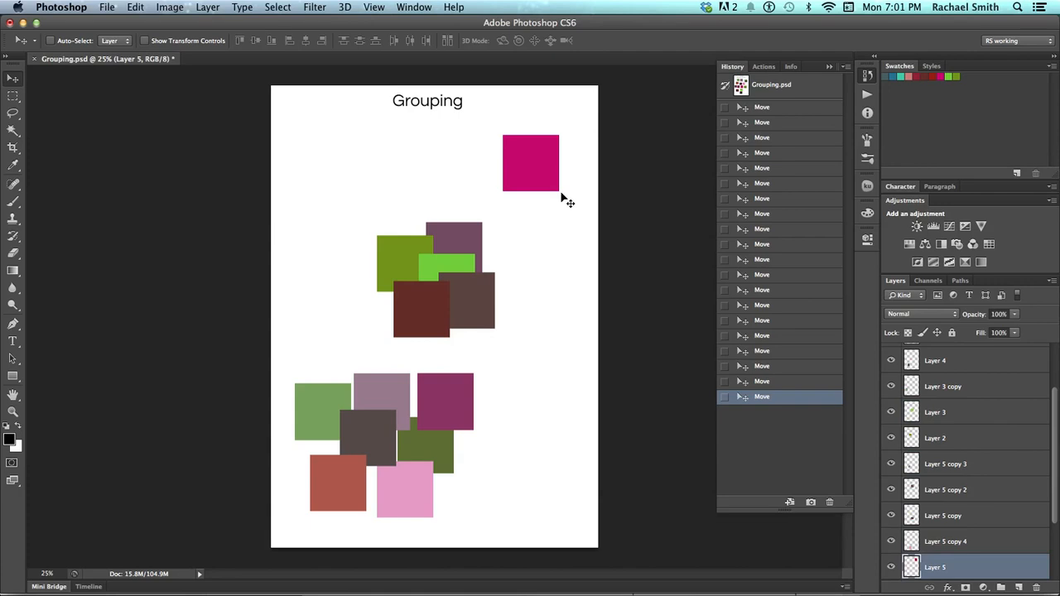
{"action": "left_click_drag", "start_coordinate": [546, 240], "coordinate": [397, 313]}
{"action": "left_click_drag", "start_coordinate": [456, 295], "coordinate": [451, 303]}
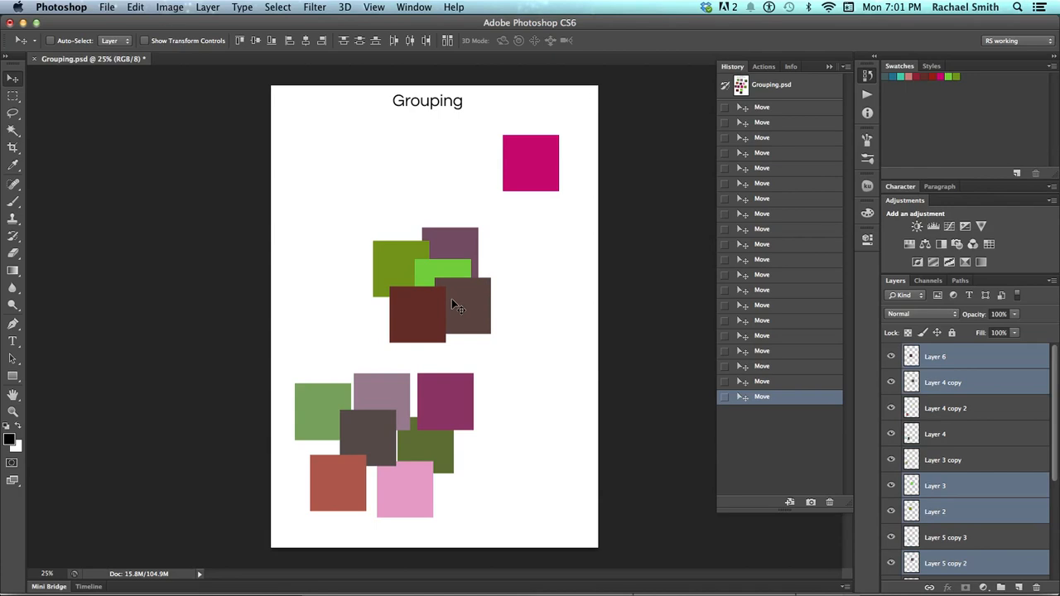
{"action": "left_click_drag", "start_coordinate": [357, 225], "coordinate": [456, 308]}
{"action": "left_click_drag", "start_coordinate": [458, 307], "coordinate": [458, 299]}
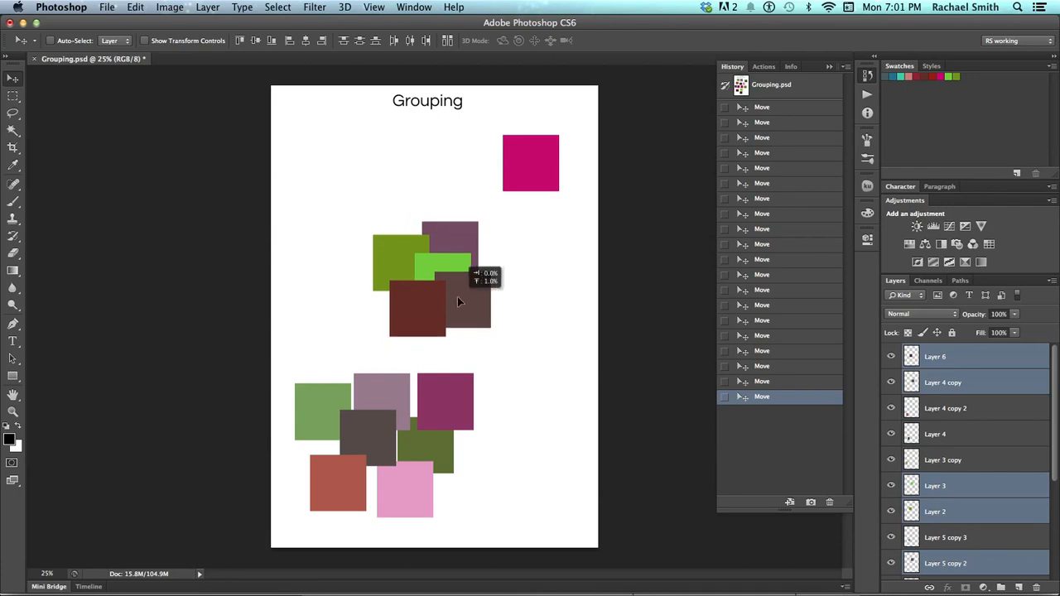